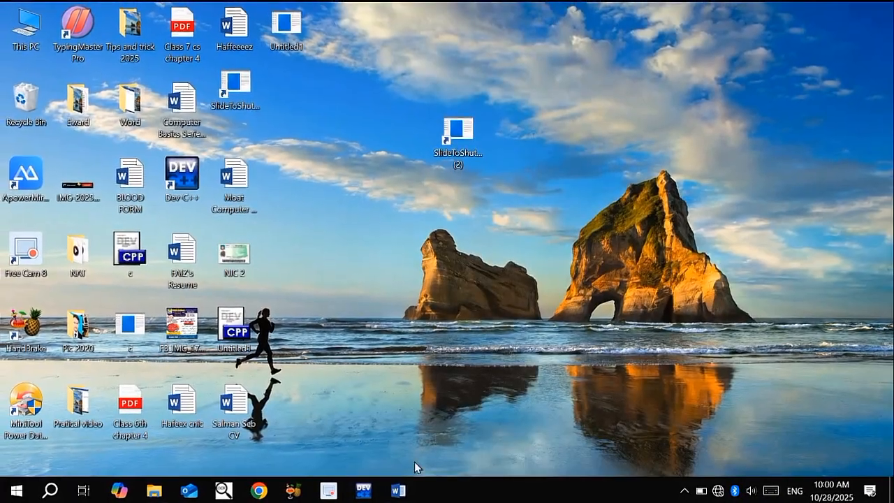
Step: Switch to the Computer Basics Series document in Word and close it, saving the changes
{"action": "left_click", "coordinate": [401, 490]}
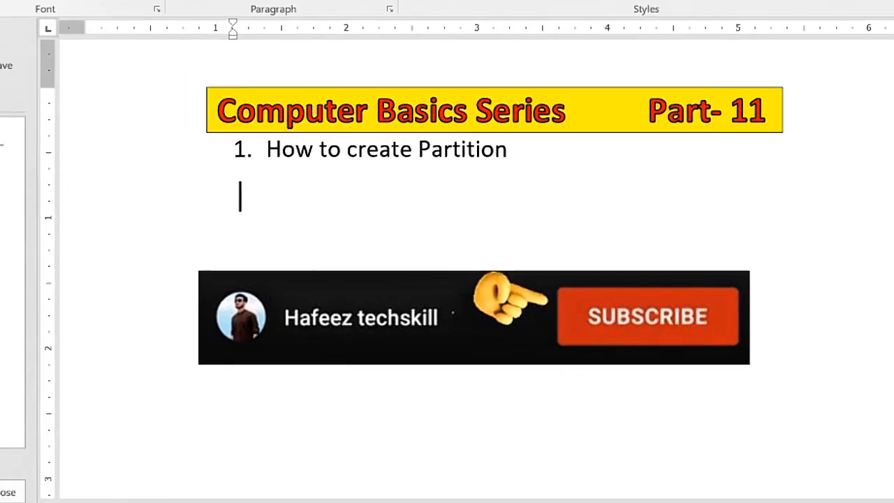
{"action": "left_click", "coordinate": [892, 12]}
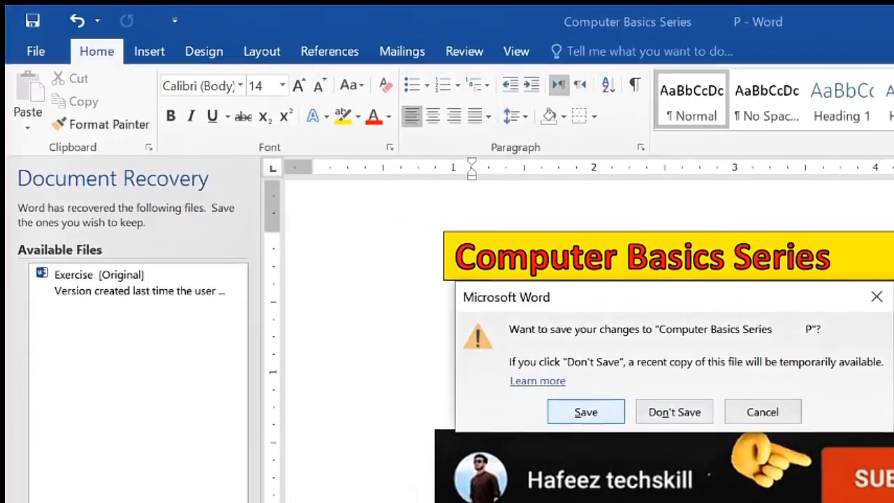
{"action": "left_click", "coordinate": [586, 413]}
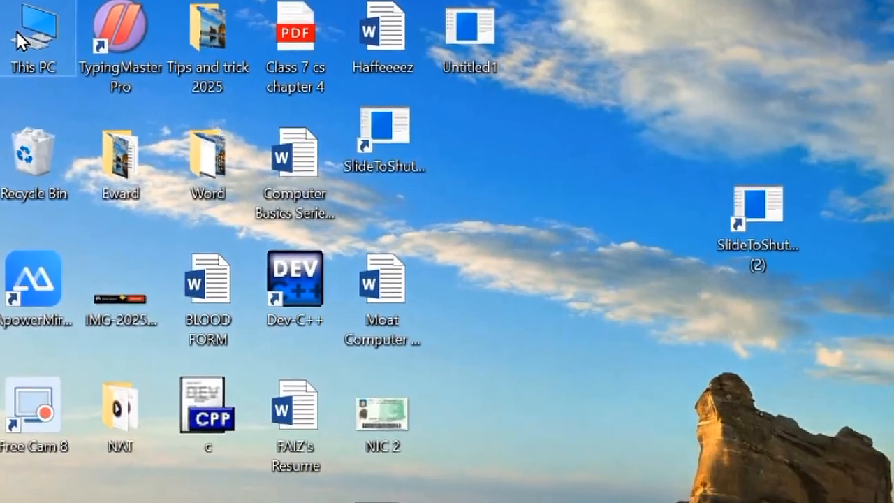
Step: Open Computer Management for This PC and show Disk Management
{"action": "right_click", "coordinate": [17, 31]}
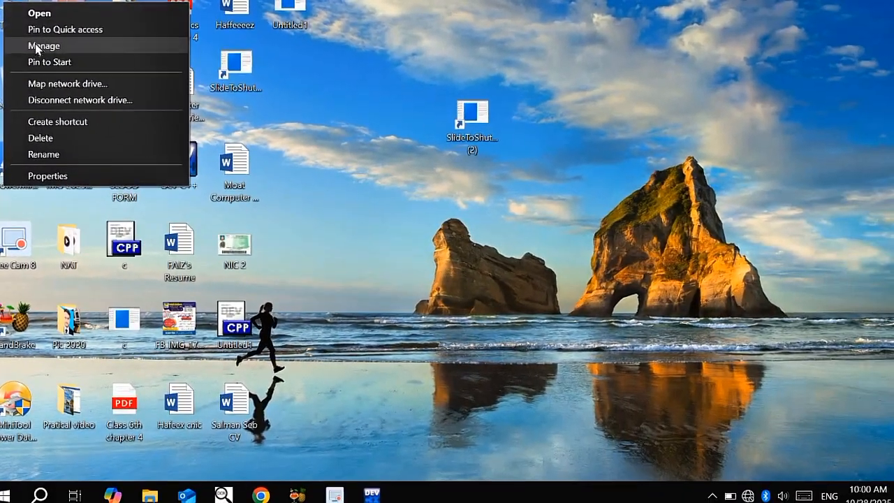
{"action": "left_click", "coordinate": [36, 45]}
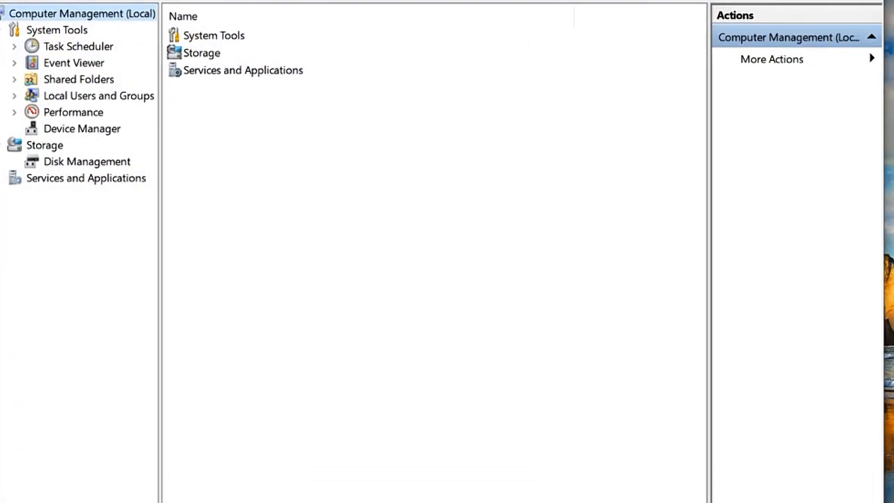
{"action": "left_click", "coordinate": [64, 160]}
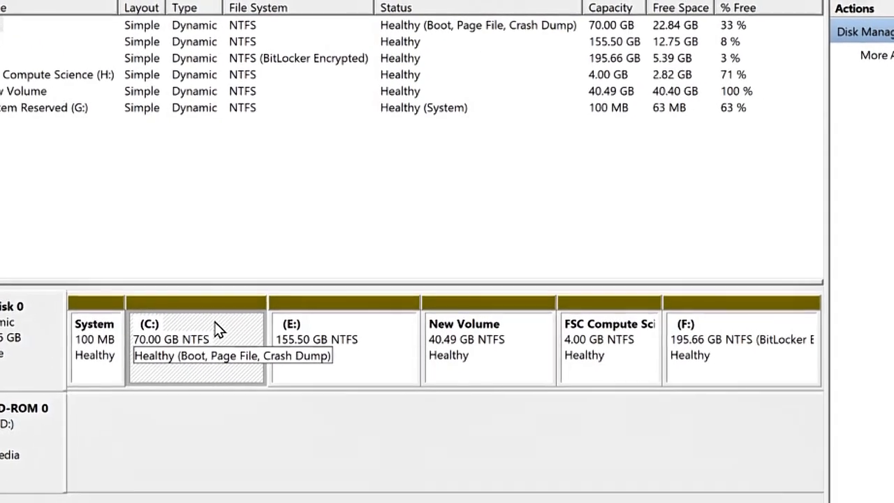
Step: Open the Shrink Volume dialog for the C: volume on Disk 0
{"action": "right_click", "coordinate": [217, 330]}
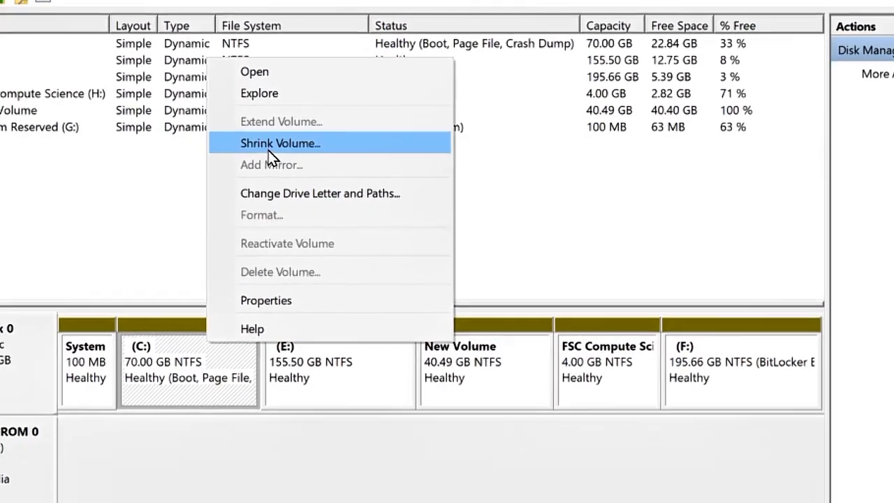
{"action": "left_click", "coordinate": [268, 149]}
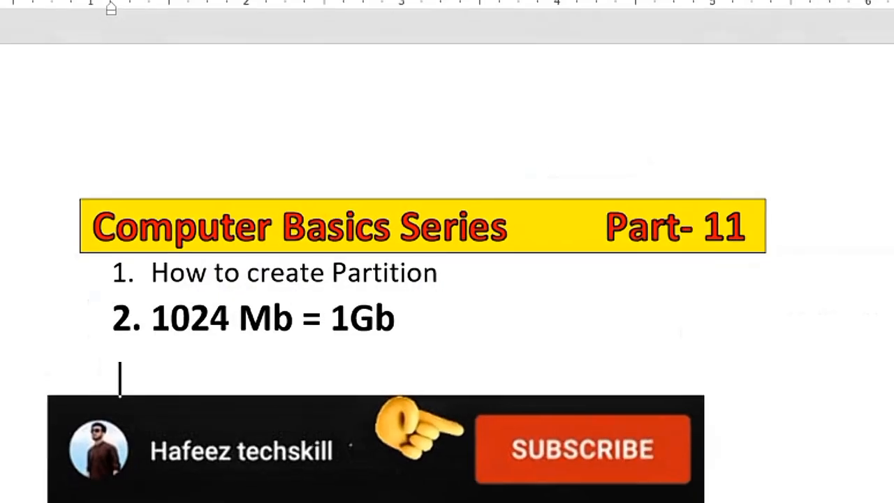
Step: Review the megabyte-to-gigabyte conversion line in the Word document, marking the 1Gb and 1024 Mb parts
{"action": "left_click", "coordinate": [355, 318], "text": "shift"}
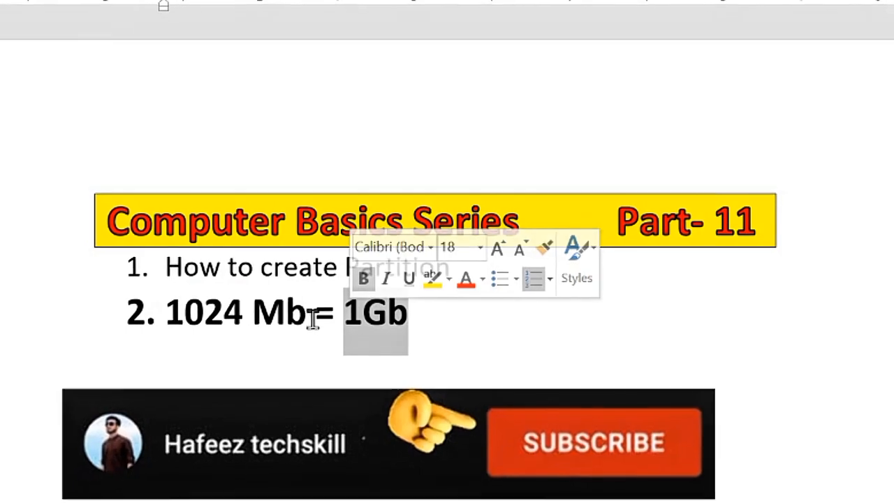
{"action": "left_click_drag", "start_coordinate": [258, 315], "coordinate": [164, 315]}
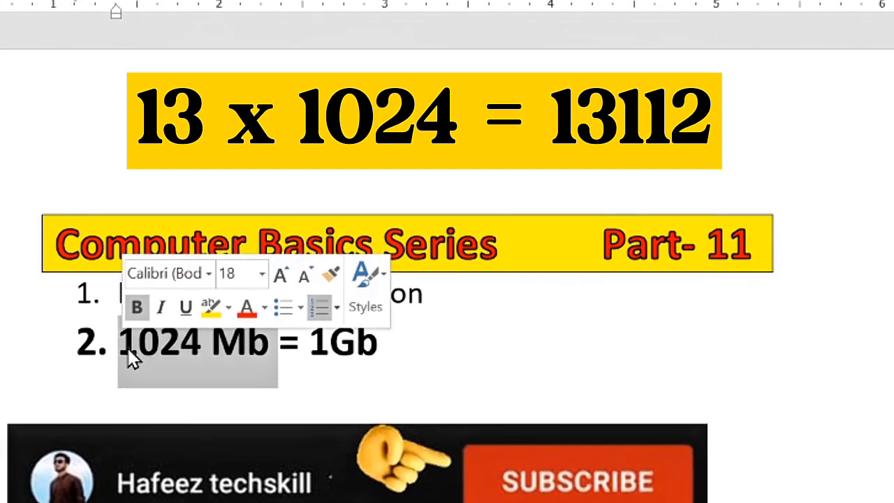
{"action": "left_click", "coordinate": [126, 354]}
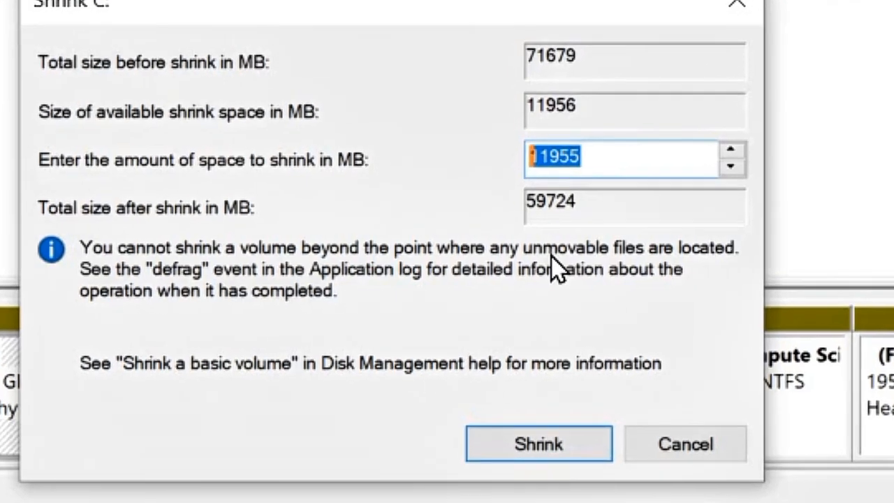
Step: Shrink the C: volume by 1024 MB
{"action": "type", "text": "10"}
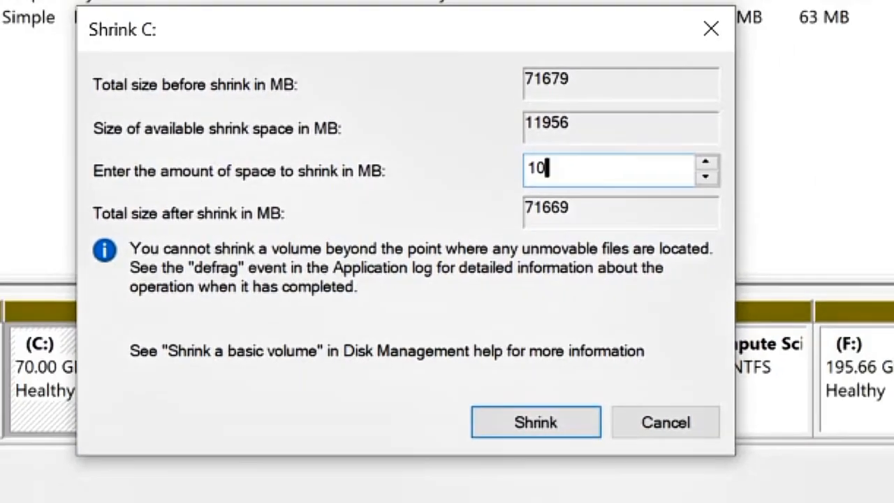
{"action": "type", "text": "24"}
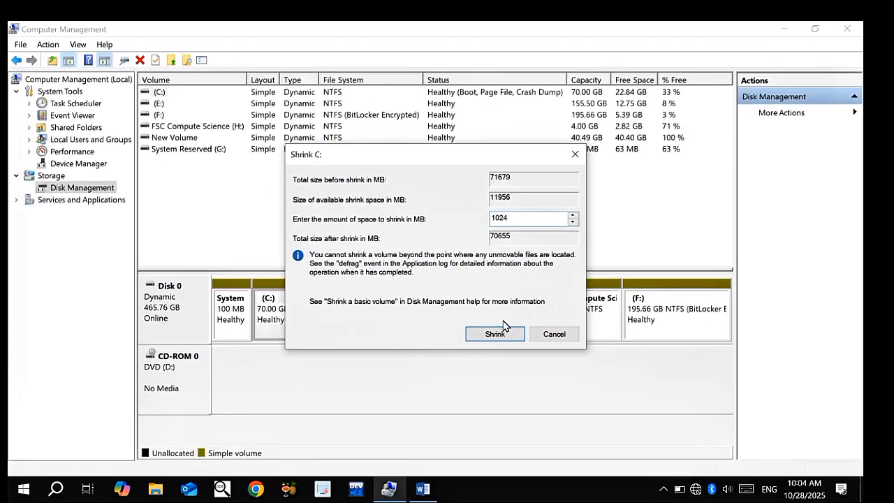
{"action": "left_click", "coordinate": [495, 335]}
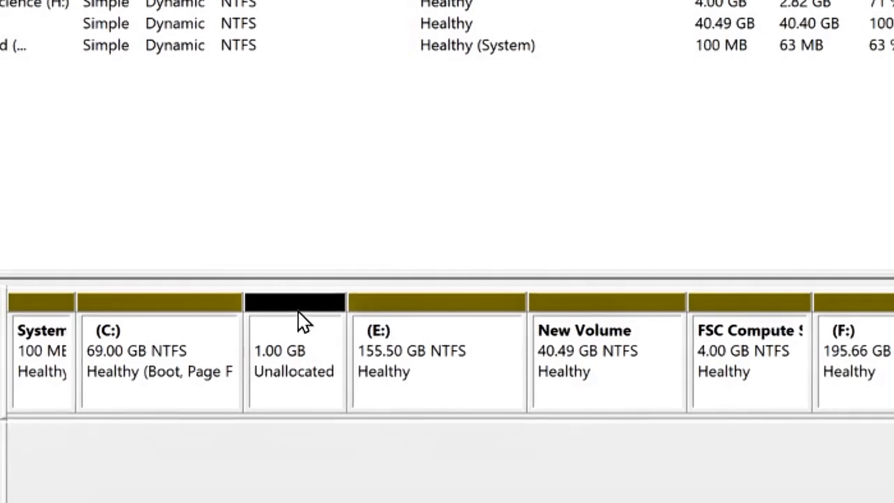
Step: Create a new simple volume in the 1.00 GB unallocated space, assigning it drive letter Y
{"action": "right_click", "coordinate": [290, 325]}
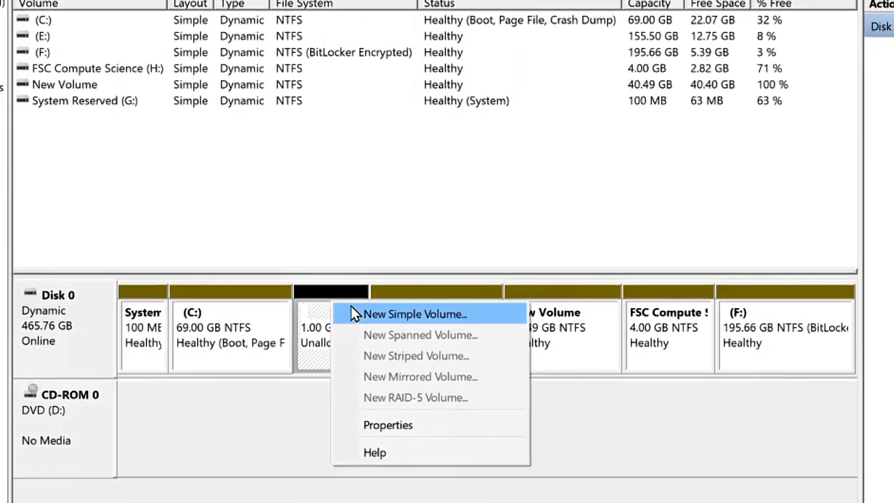
{"action": "left_click", "coordinate": [357, 317]}
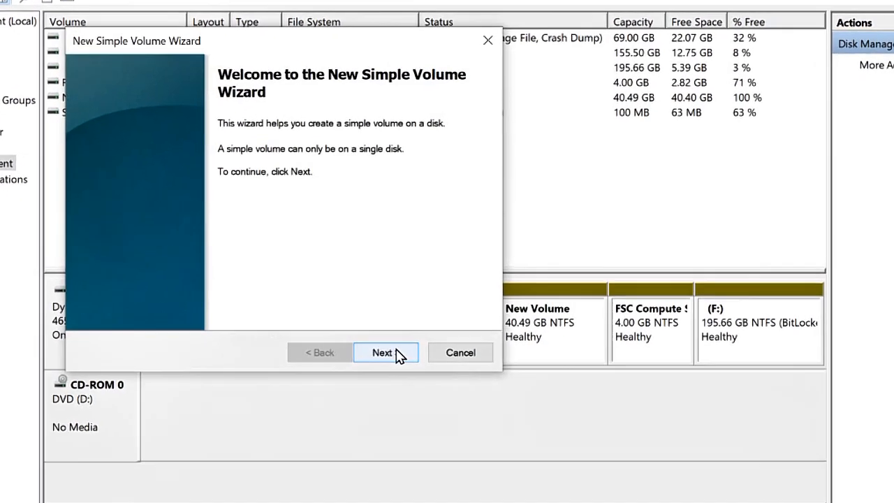
{"action": "left_click", "coordinate": [400, 348]}
{"action": "left_click", "coordinate": [389, 371]}
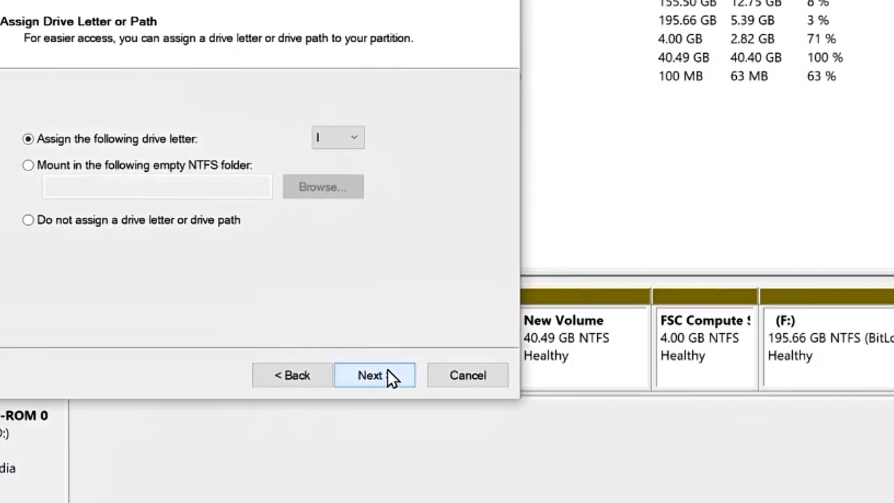
{"action": "left_click", "coordinate": [358, 138]}
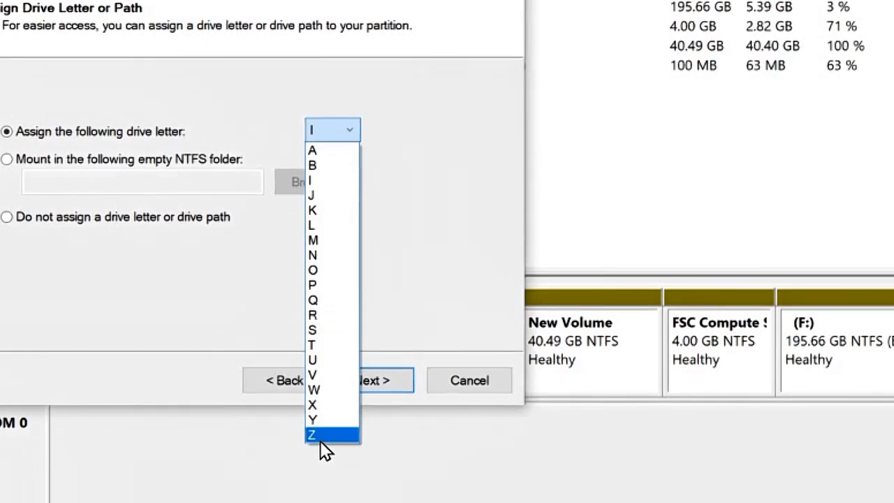
{"action": "left_click", "coordinate": [323, 420]}
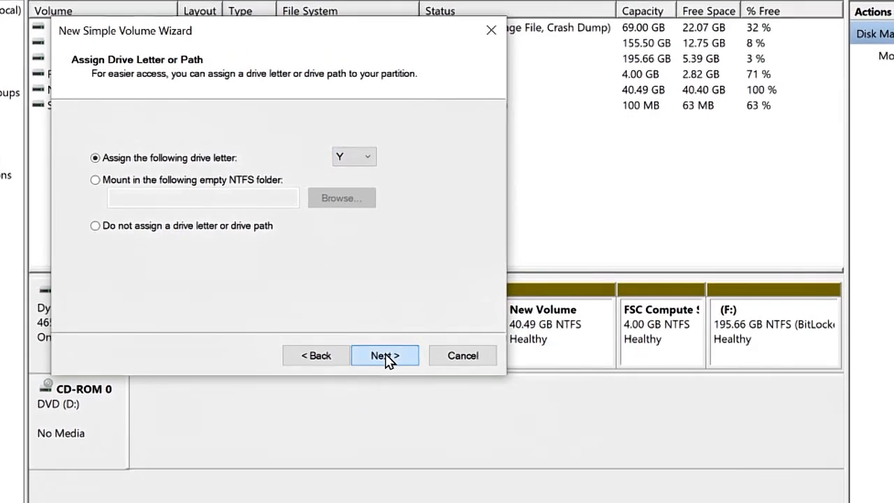
{"action": "left_click", "coordinate": [386, 356]}
{"action": "left_click", "coordinate": [386, 356]}
{"action": "left_click", "coordinate": [386, 356]}
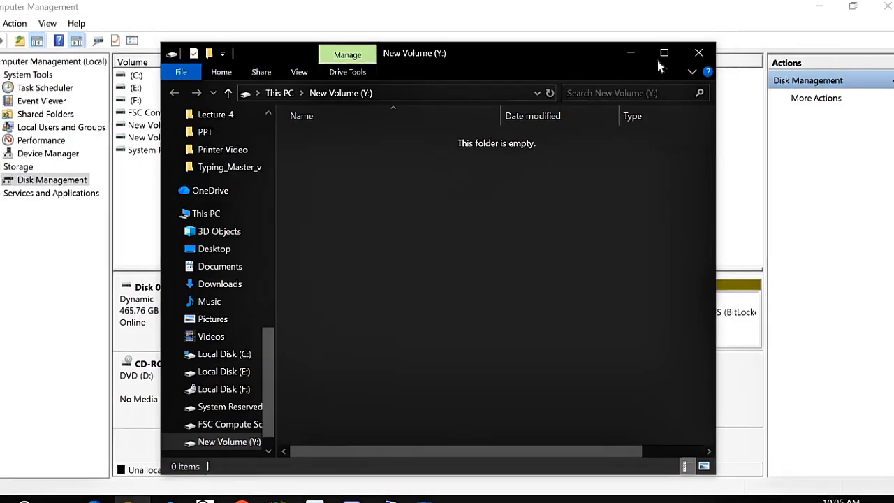
Step: Close the new volume's File Explorer window, minimize Computer Management and Word, and open This PC to check the drives
{"action": "left_click", "coordinate": [670, 53]}
{"action": "left_click", "coordinate": [879, 7]}
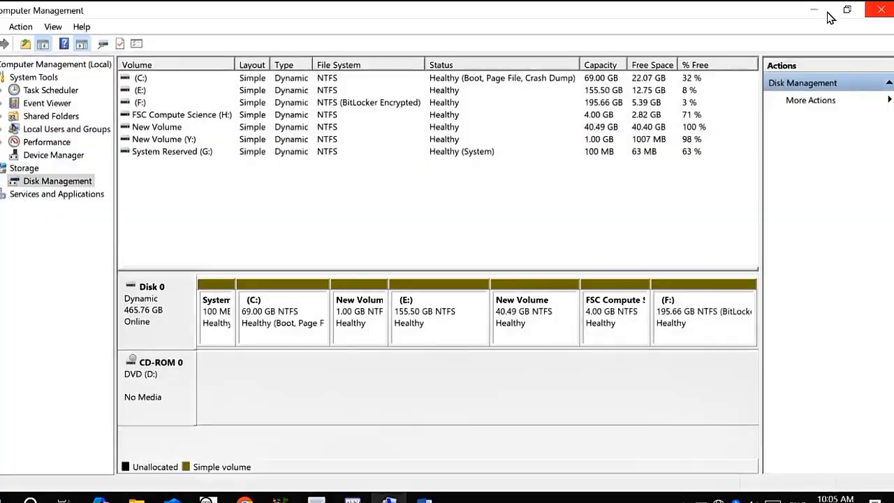
{"action": "left_click", "coordinate": [811, 10]}
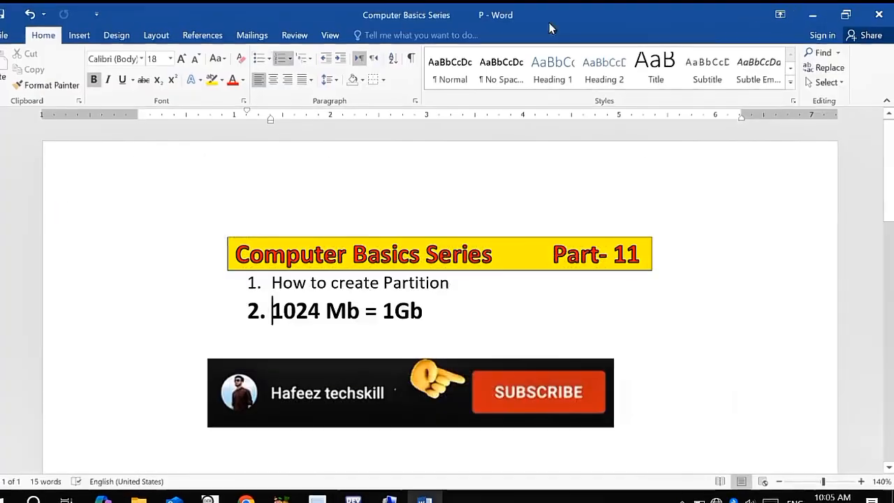
{"action": "left_click", "coordinate": [807, 18]}
{"action": "double_click", "coordinate": [10, 35]}
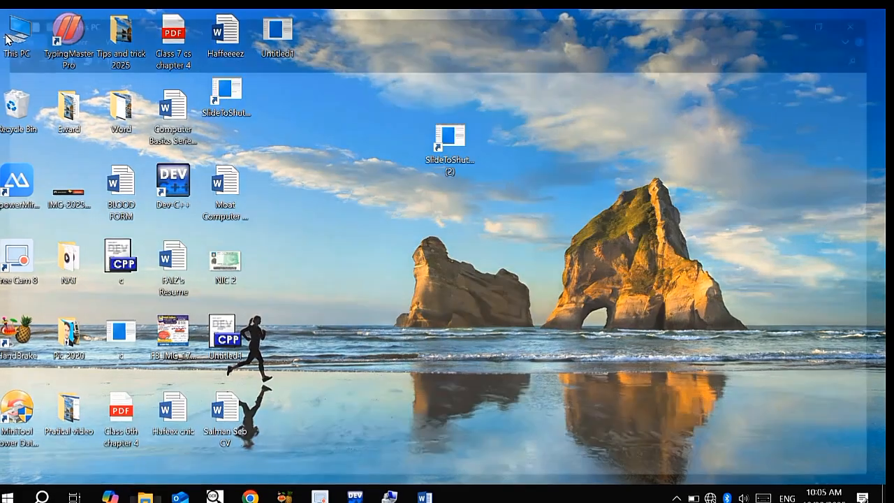
{"action": "left_click", "coordinate": [664, 62]}
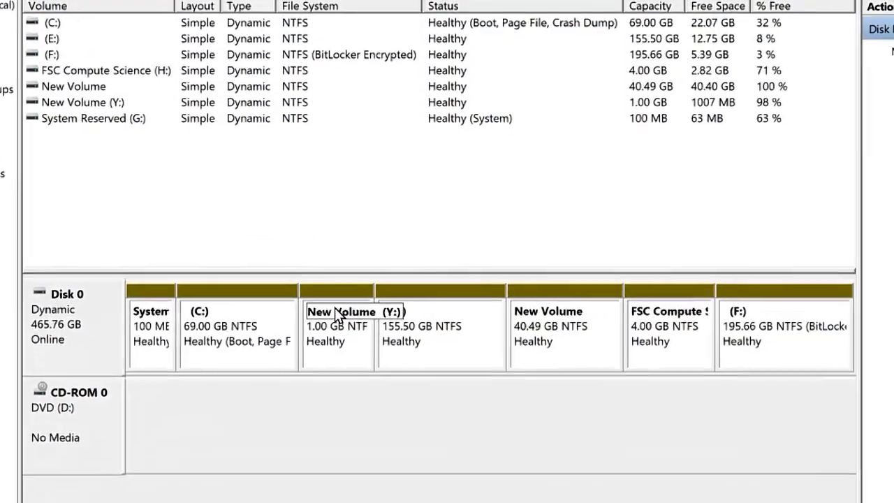
Step: Delete the 1.00 GB New Volume (Y:) from Disk 0, agreeing to erase its data
{"action": "right_click", "coordinate": [318, 322]}
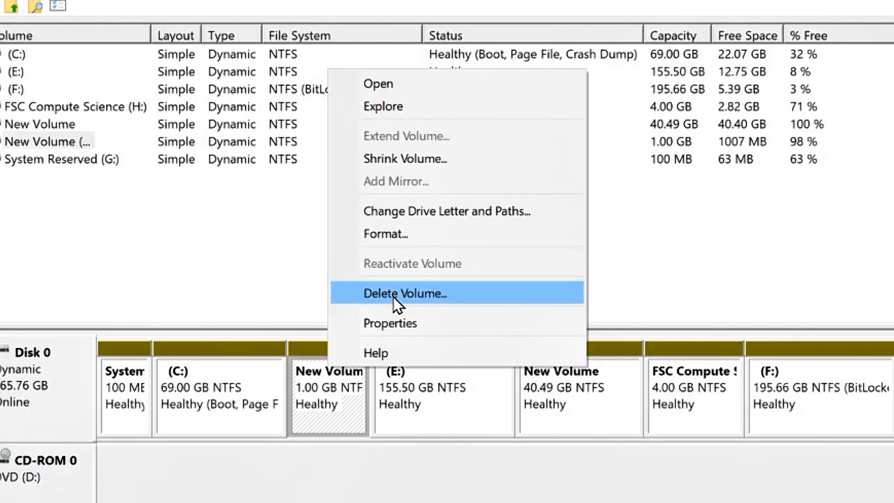
{"action": "left_click", "coordinate": [324, 378]}
{"action": "right_click", "coordinate": [324, 379]}
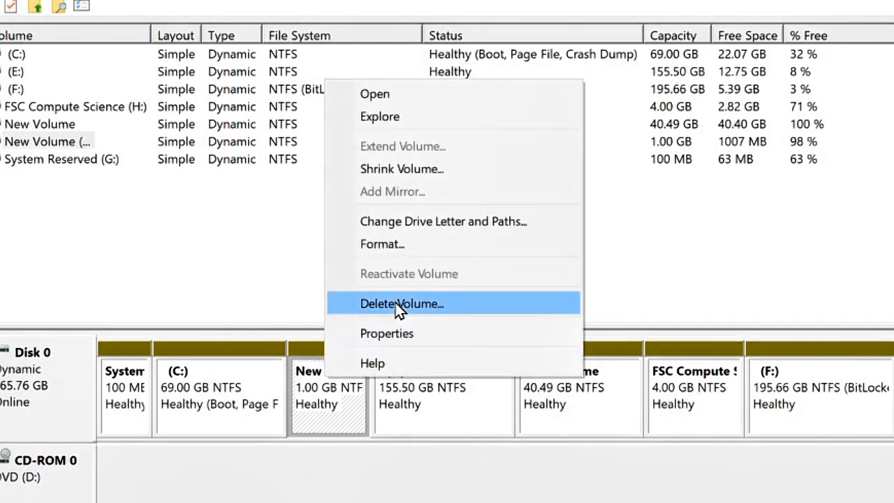
{"action": "left_click", "coordinate": [395, 303]}
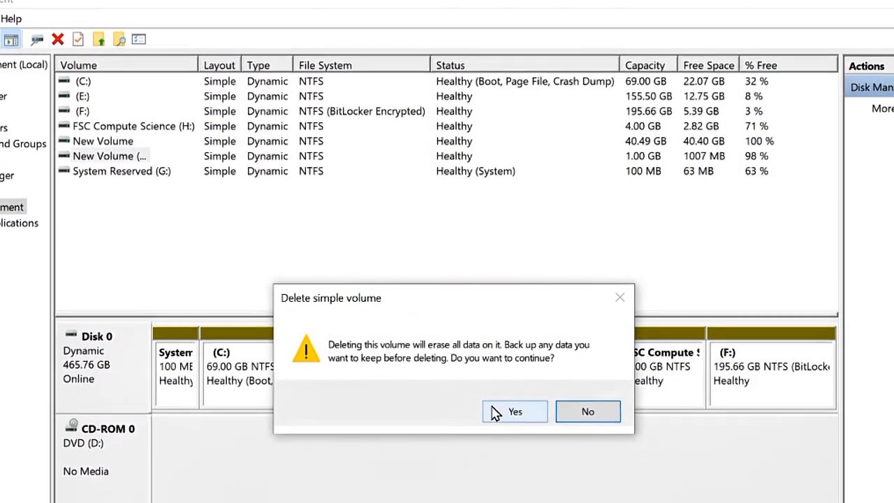
{"action": "left_click", "coordinate": [492, 412]}
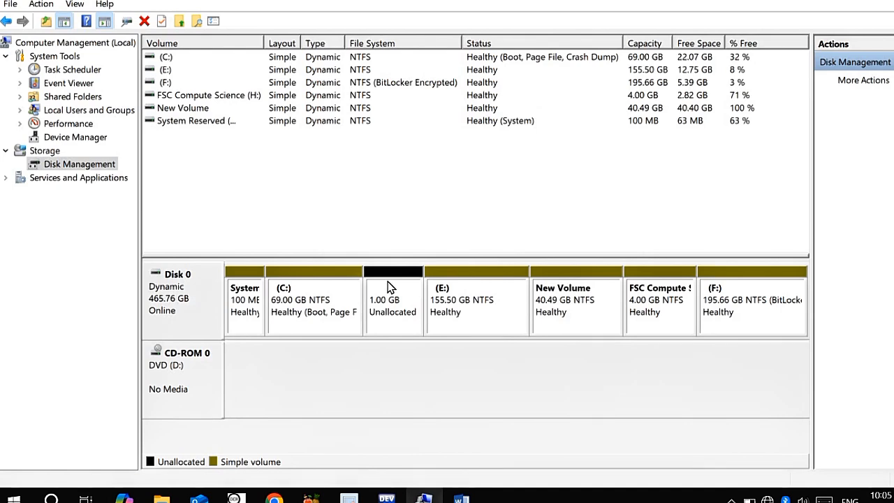
Step: Extend the C: volume with the 1024 MB of unallocated space on Disk 0
{"action": "right_click", "coordinate": [333, 289]}
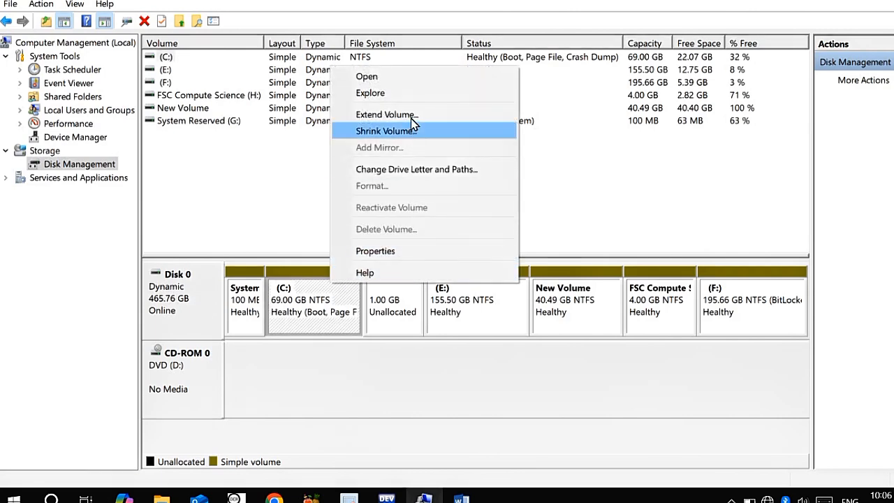
{"action": "left_click", "coordinate": [386, 114]}
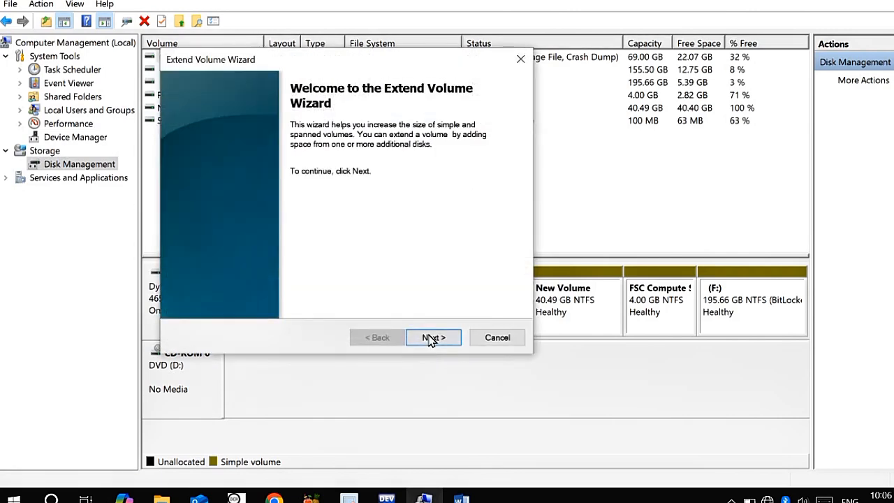
{"action": "left_click", "coordinate": [432, 338]}
{"action": "left_click", "coordinate": [433, 337]}
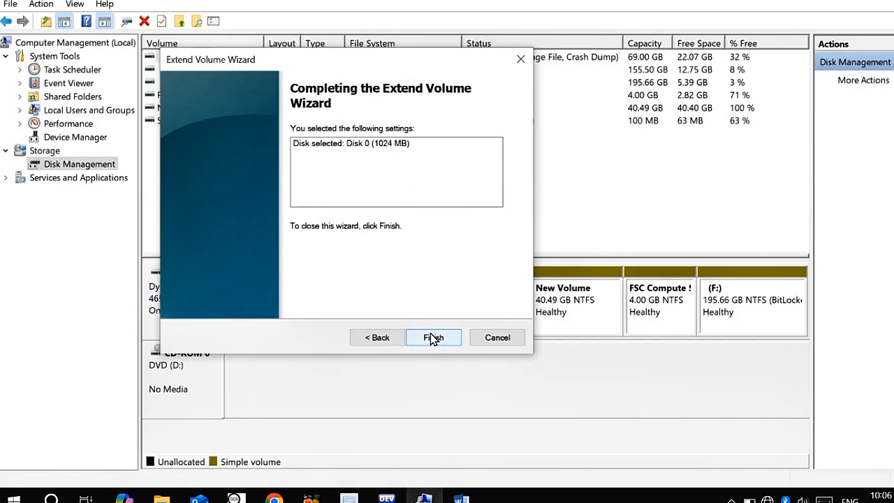
{"action": "left_click", "coordinate": [432, 338]}
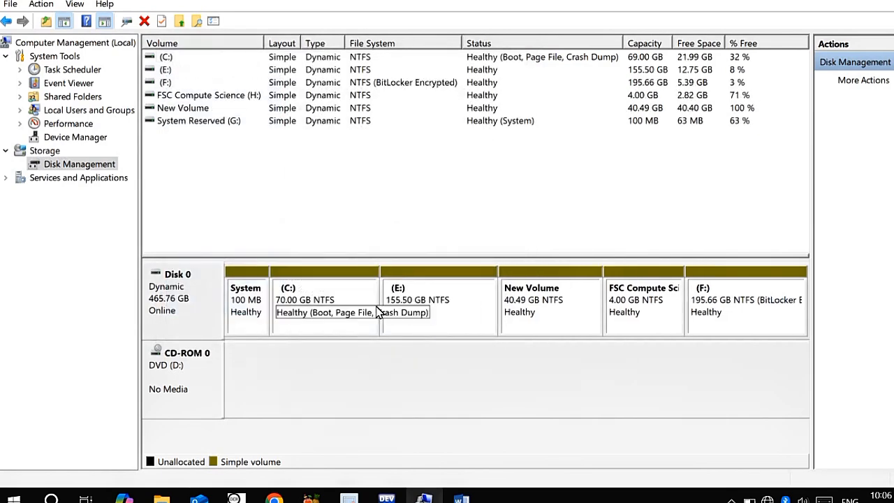